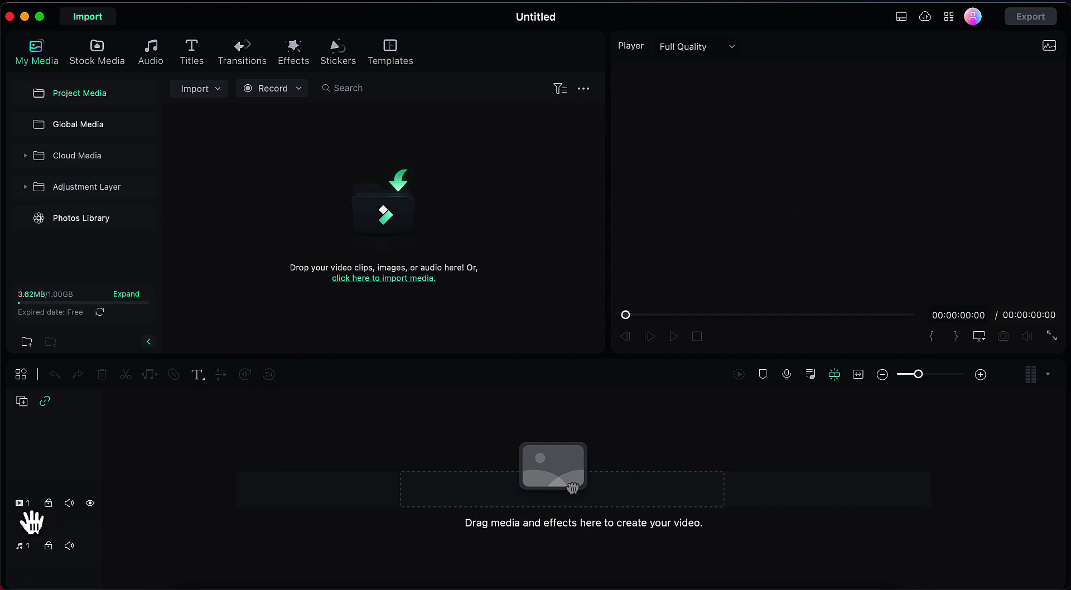
- Add a second video track and drop the Default Title template at its start
left_click(24, 404)
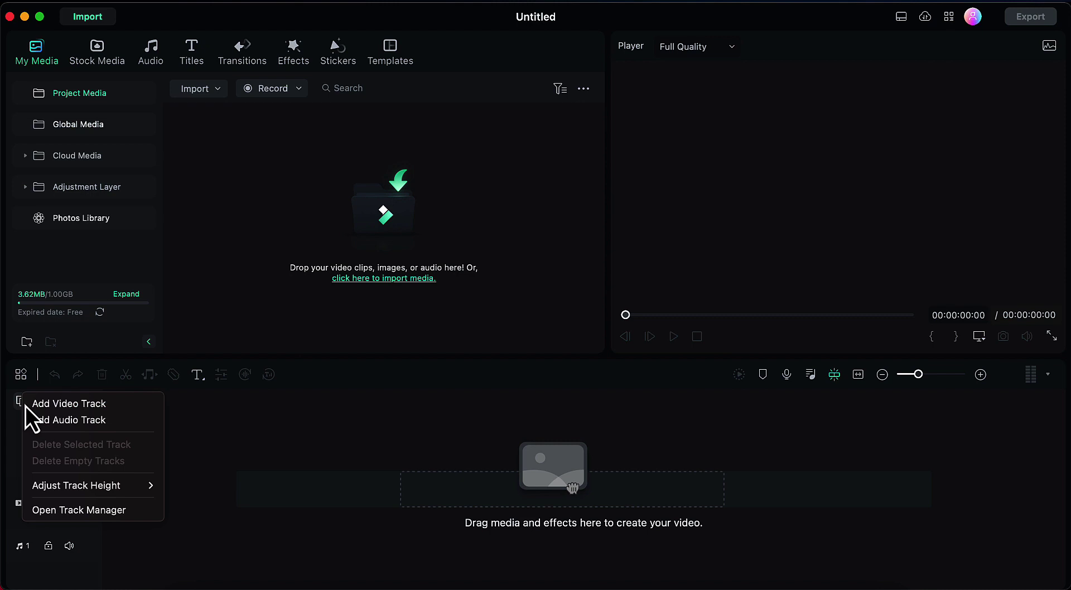
left_click(112, 404)
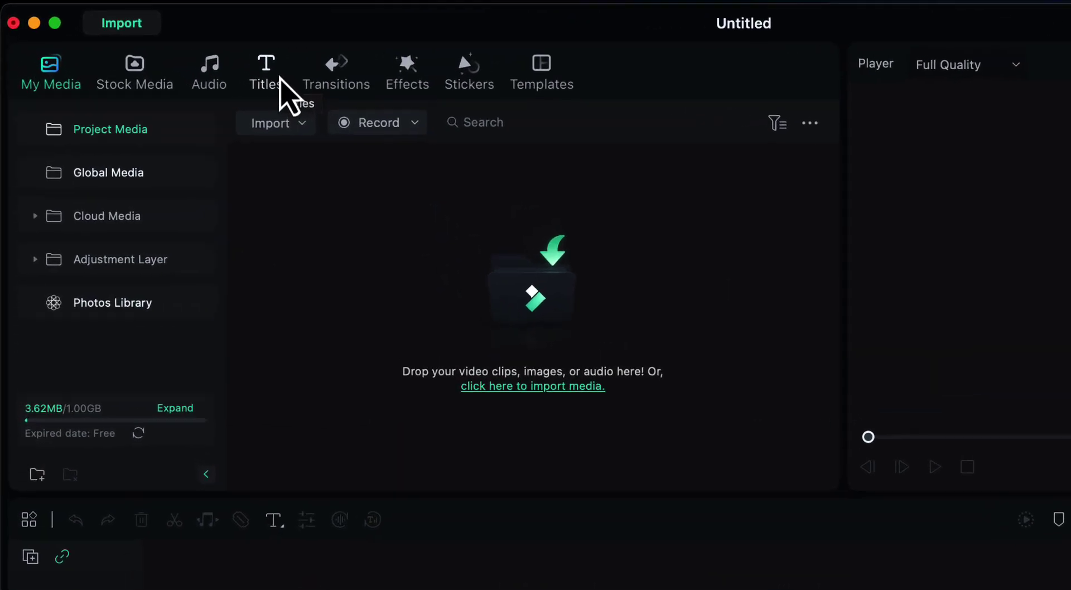
left_click(281, 79)
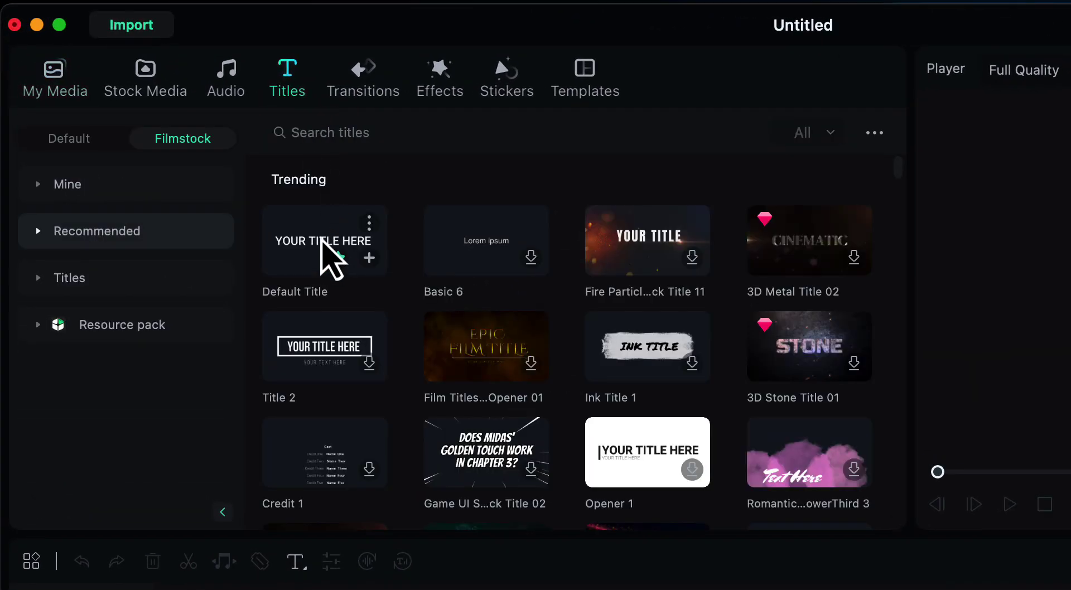
left_click(320, 234)
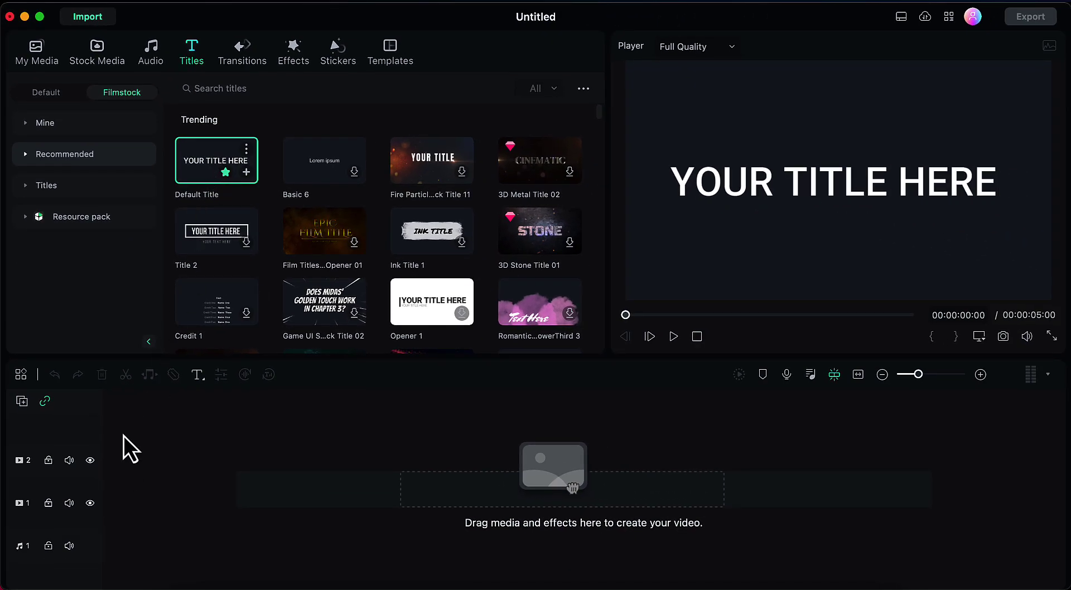
left_click_drag(196, 162, 106, 467)
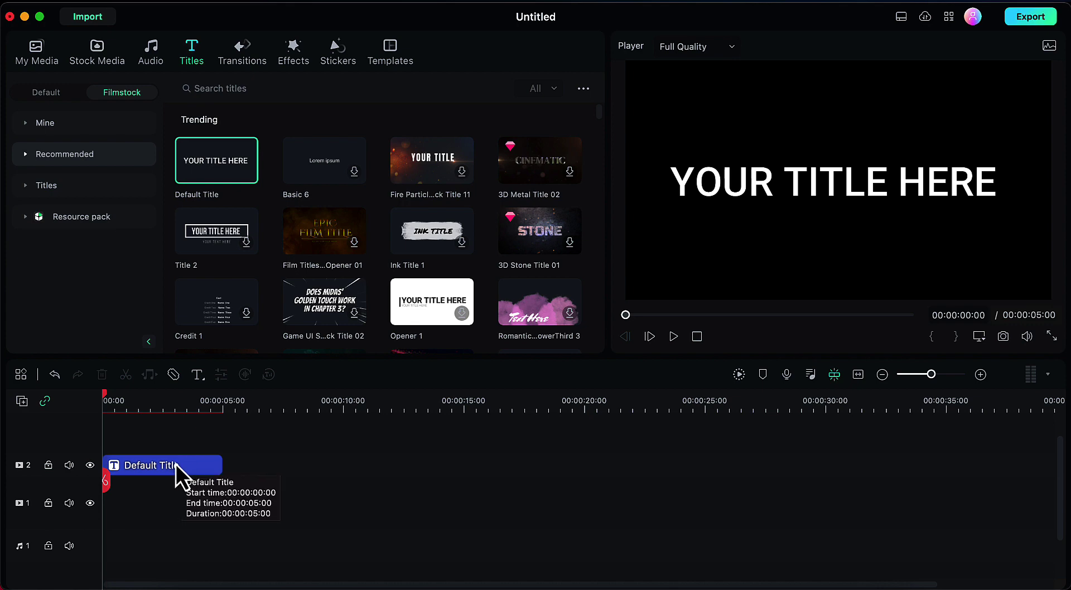
- Replace the title's placeholder text with 'CINEMATIC EDITS' in the advanced Title Inspector
double_click(176, 464)
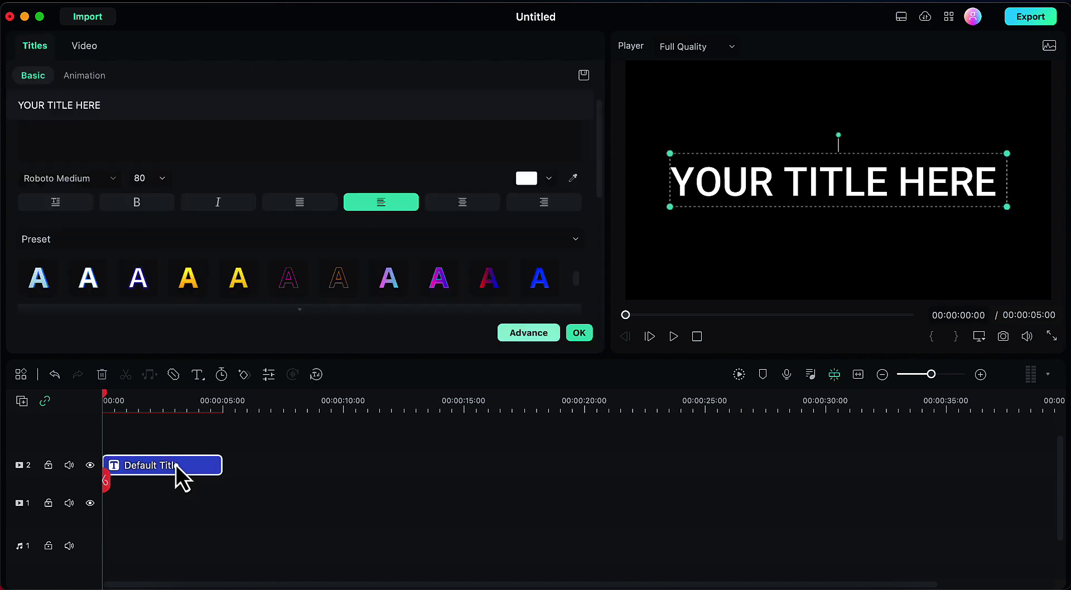
left_click(519, 333)
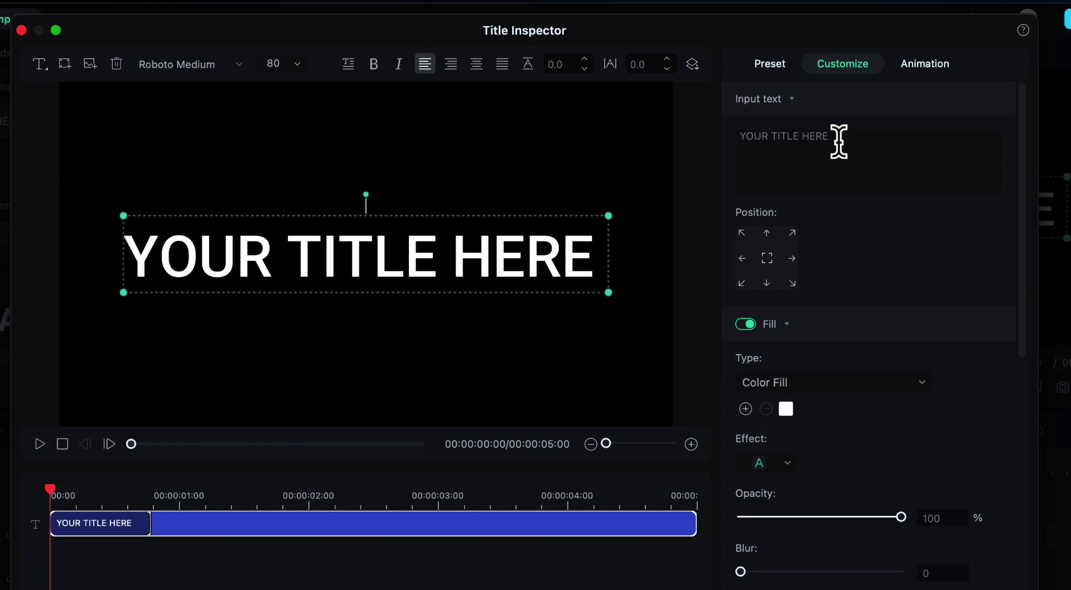
left_click(838, 161)
key("BackSpace")
key("BackSpace")
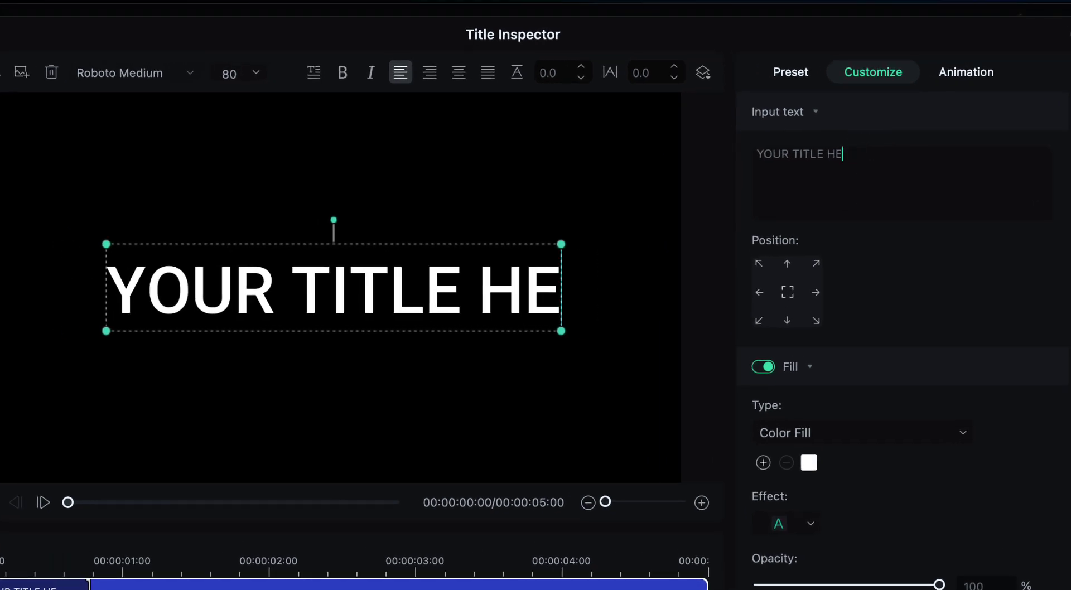
key("BackSpace")
key("BackSpace")
key("BackSpace")
key("BackSpace")
key("BackSpace")
key("BackSpace")
key("BackSpace")
key("BackSpace")
key("BackSpace")
key("BackSpace")
key("BackSpace")
key("BackSpace")
key("BackSpace")
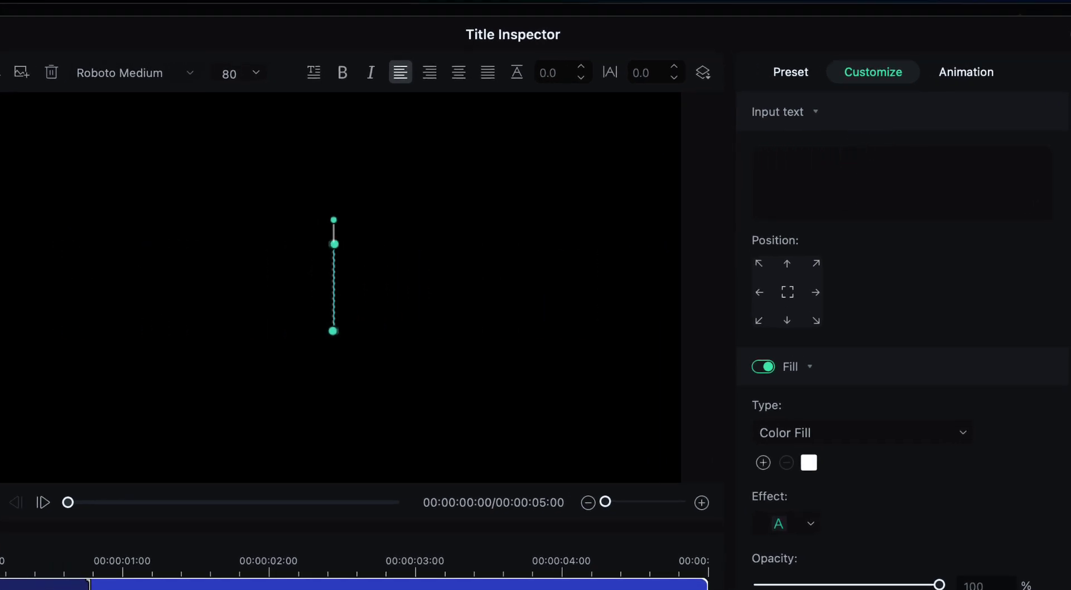
type("CINEMAT")
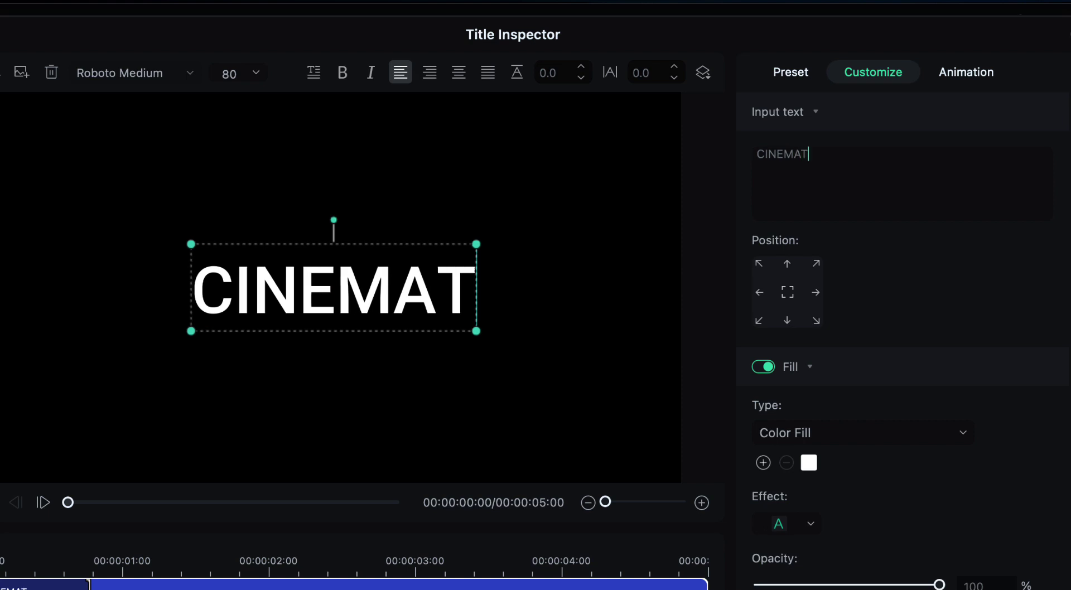
type("IC EDIT")
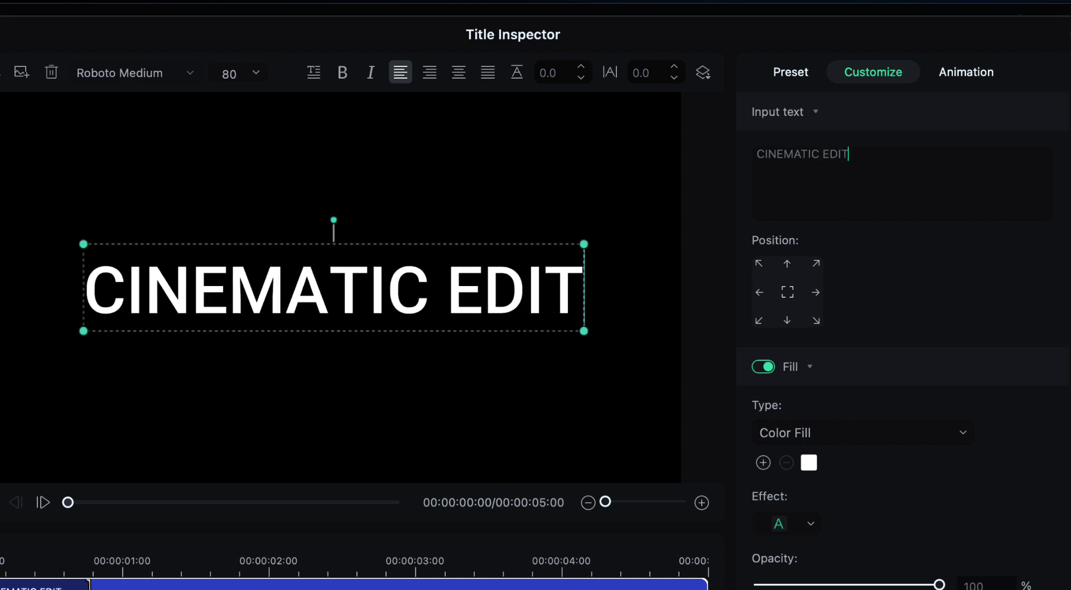
type("S")
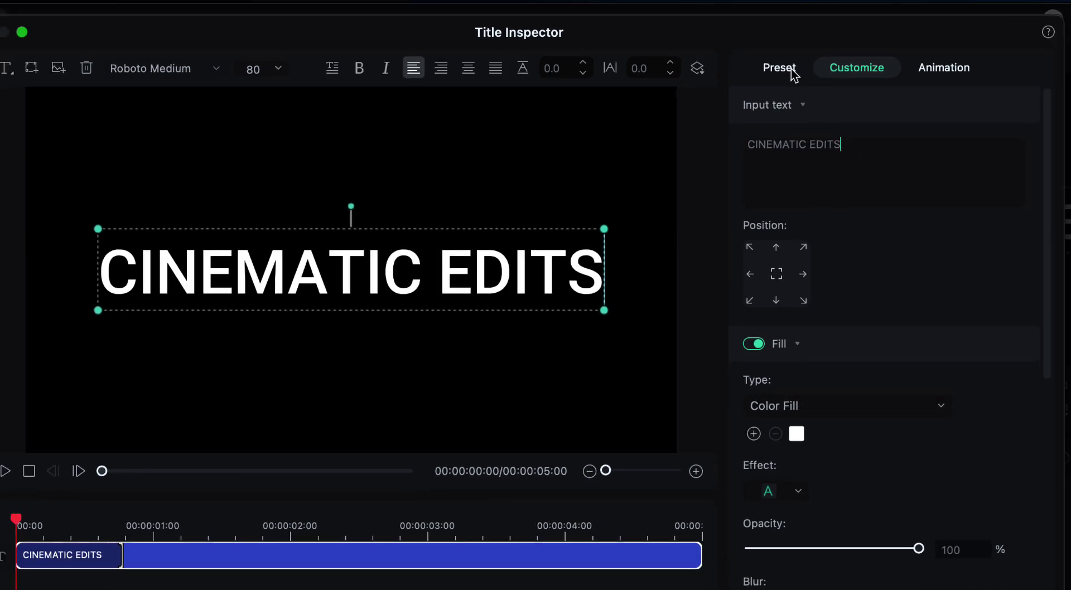
left_click(791, 71)
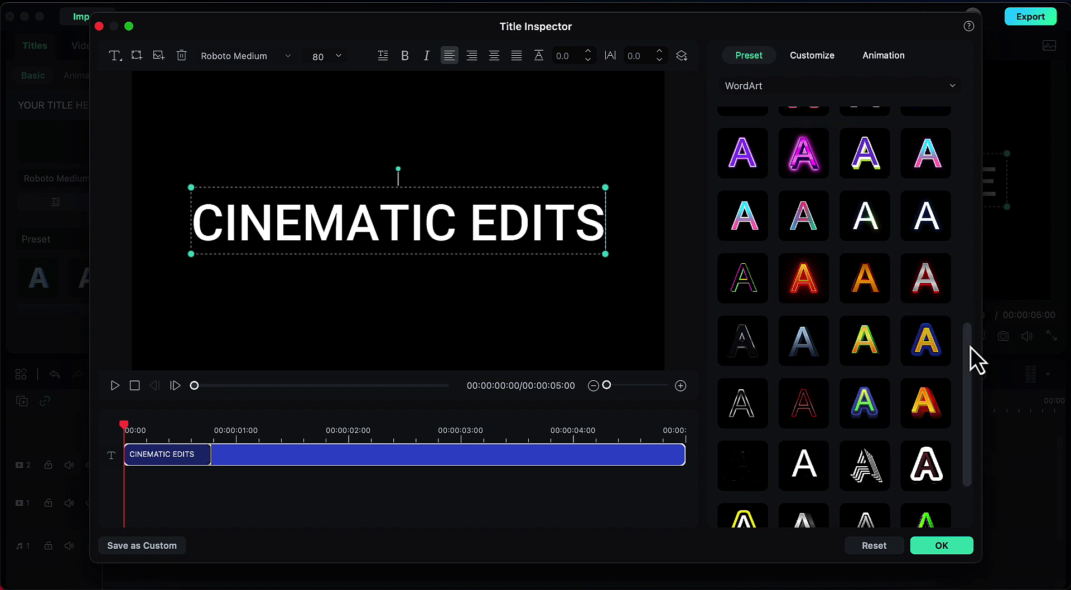
- Apply the white glow WordArt preset to CINEMATIC EDITS and confirm the title edits
left_click_drag(970, 347, 970, 313)
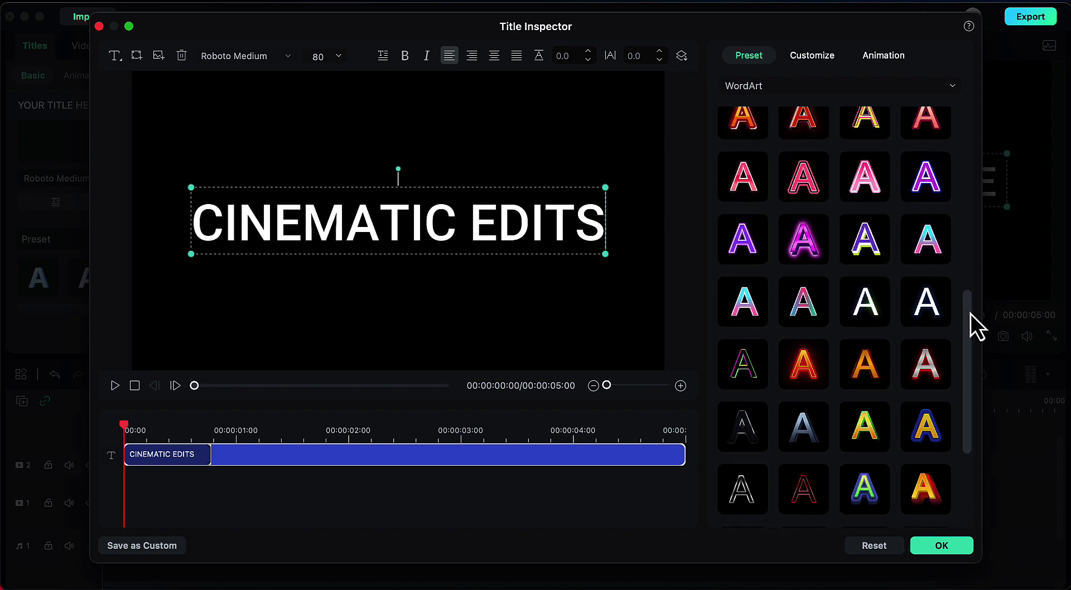
left_click(935, 305)
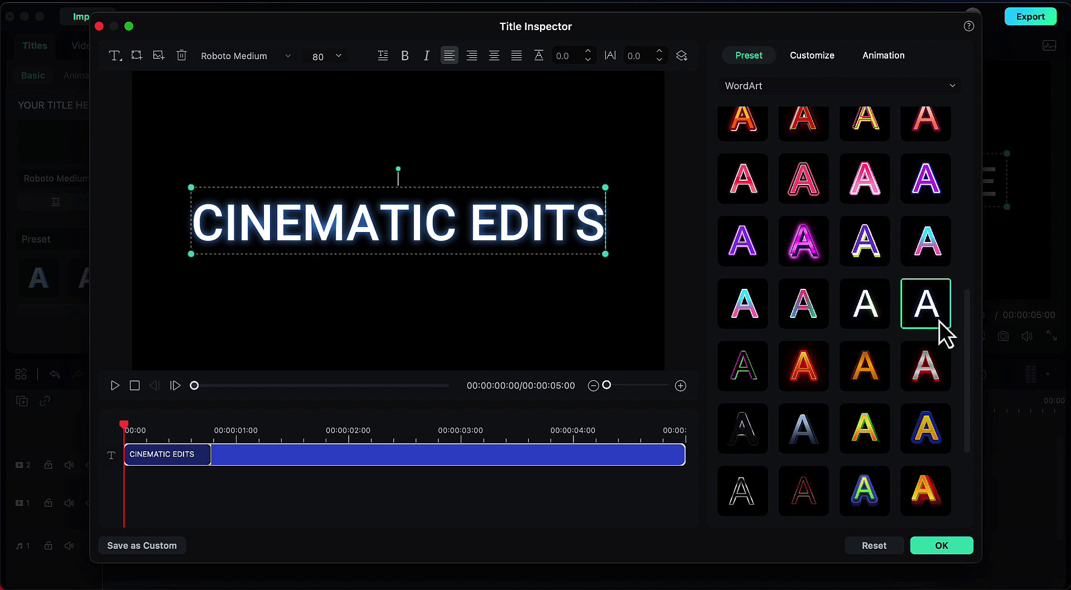
left_click(941, 549)
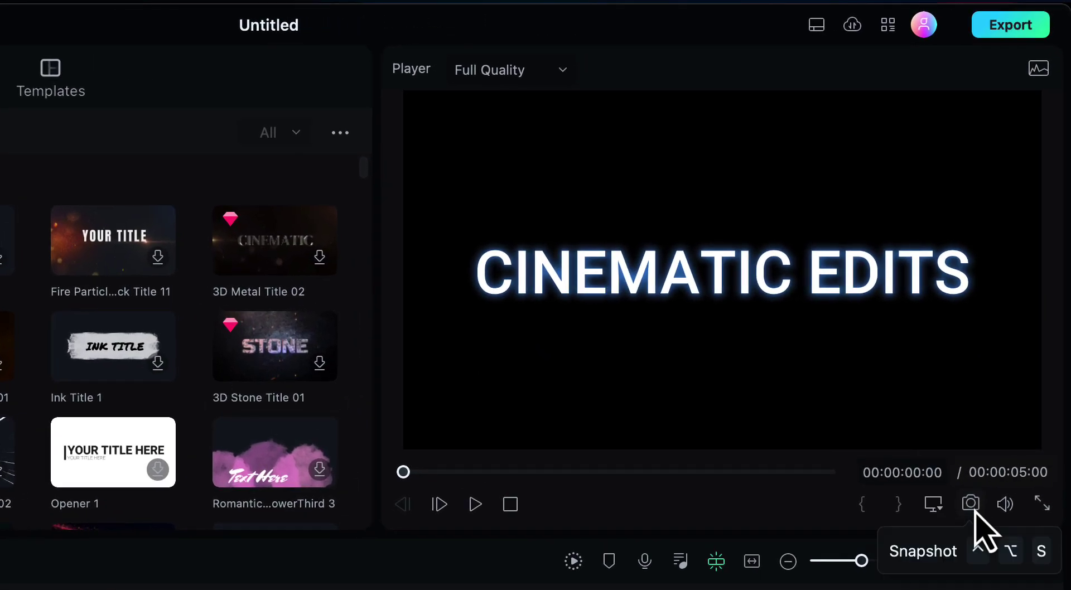
- Snapshot the glowing title frame, delete the title clip, and place the snapshot on track 2
left_click(971, 505)
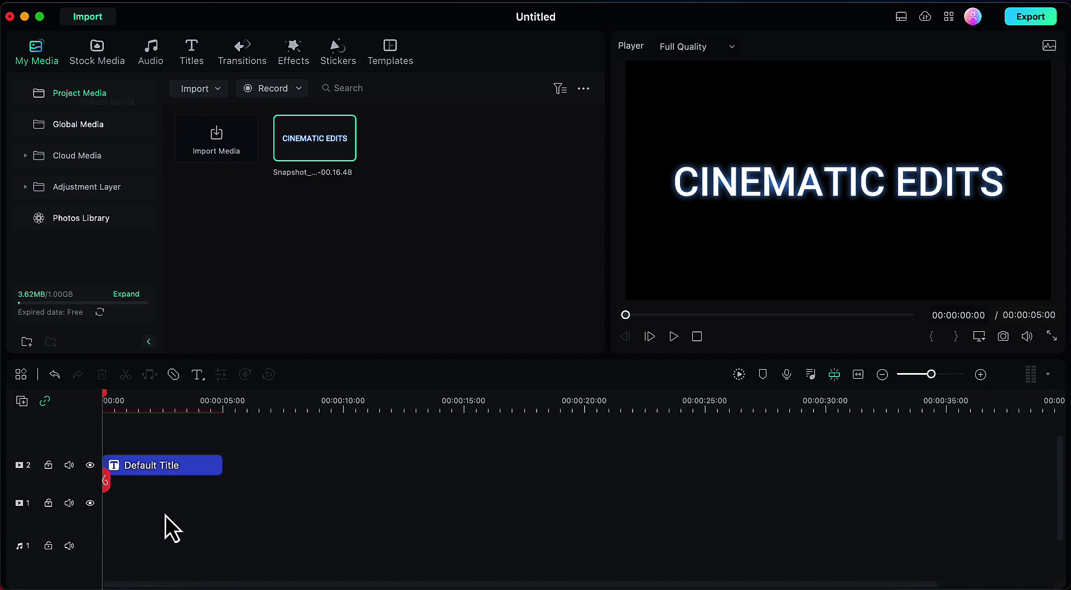
left_click(169, 471)
key("Delete")
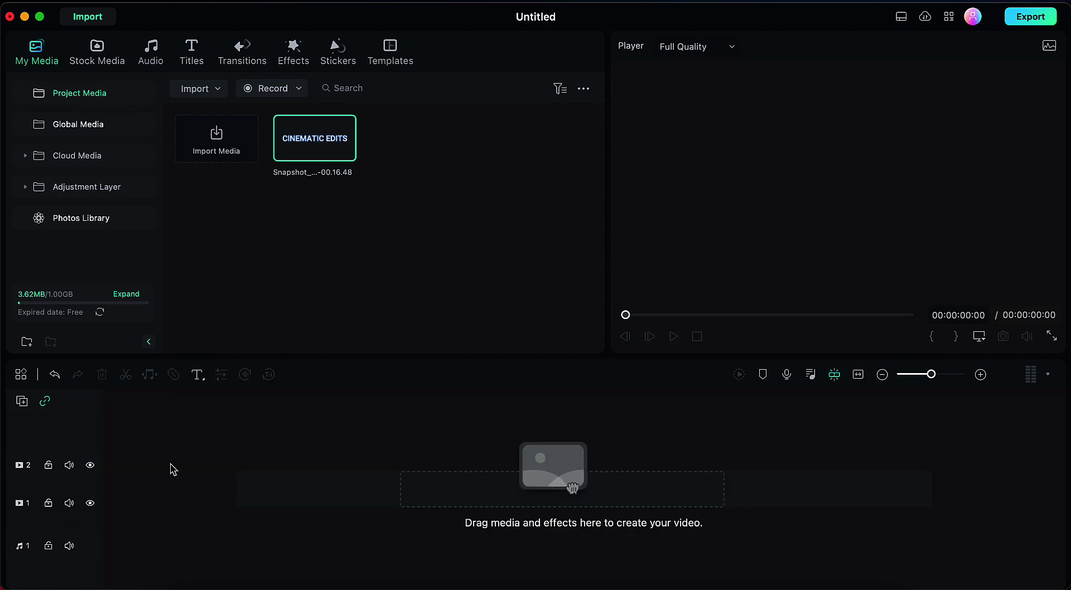
mouse_move(301, 154)
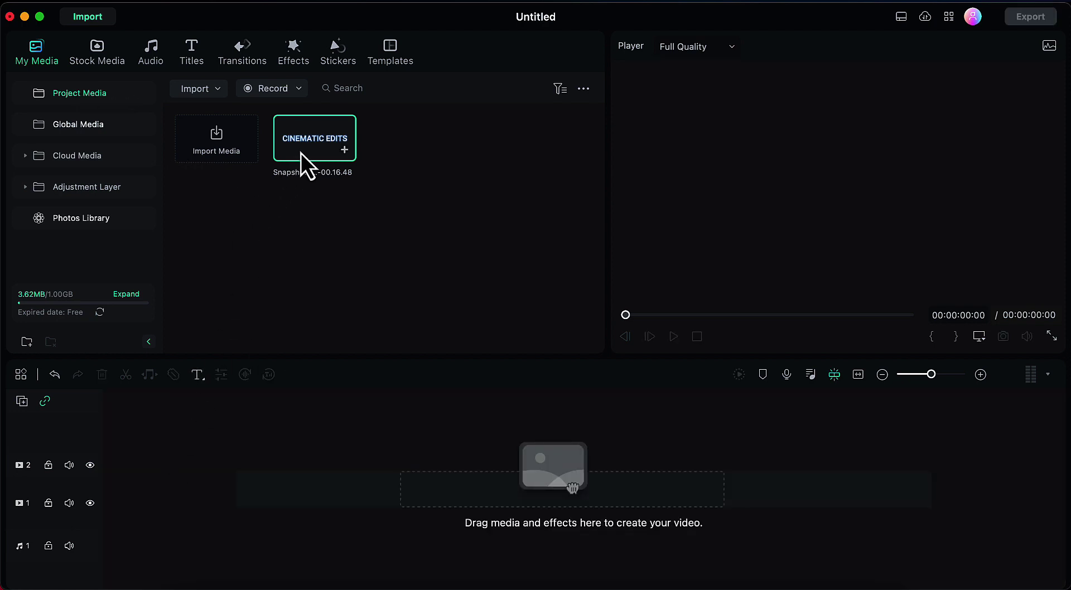
left_click_drag(305, 148, 106, 474)
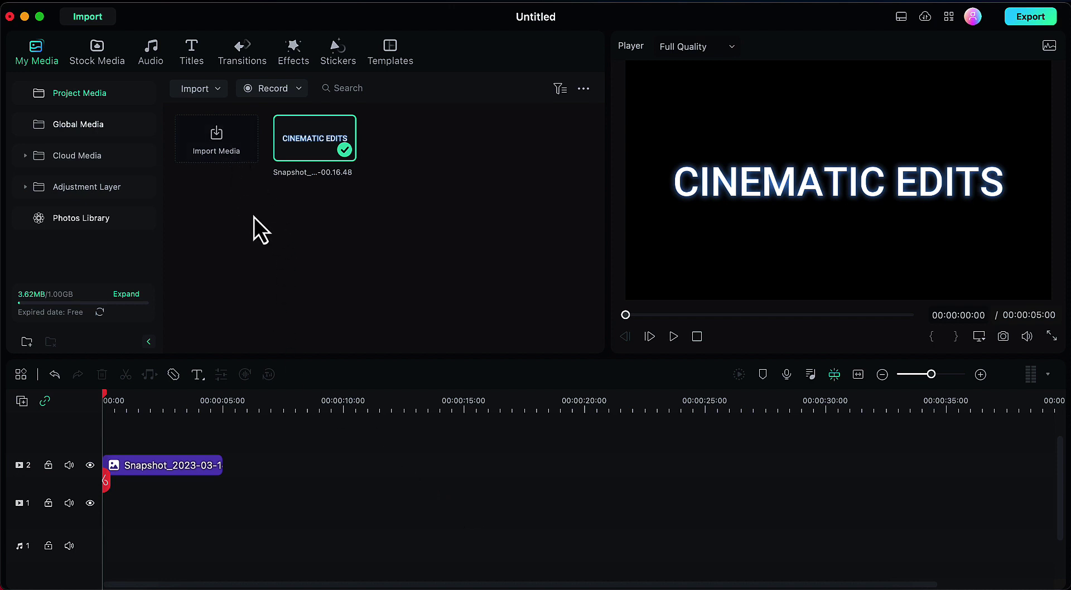
- Put the purple particle 4K stock clip on track 1, keeping project settings, trimmed to 5 seconds
left_click(107, 62)
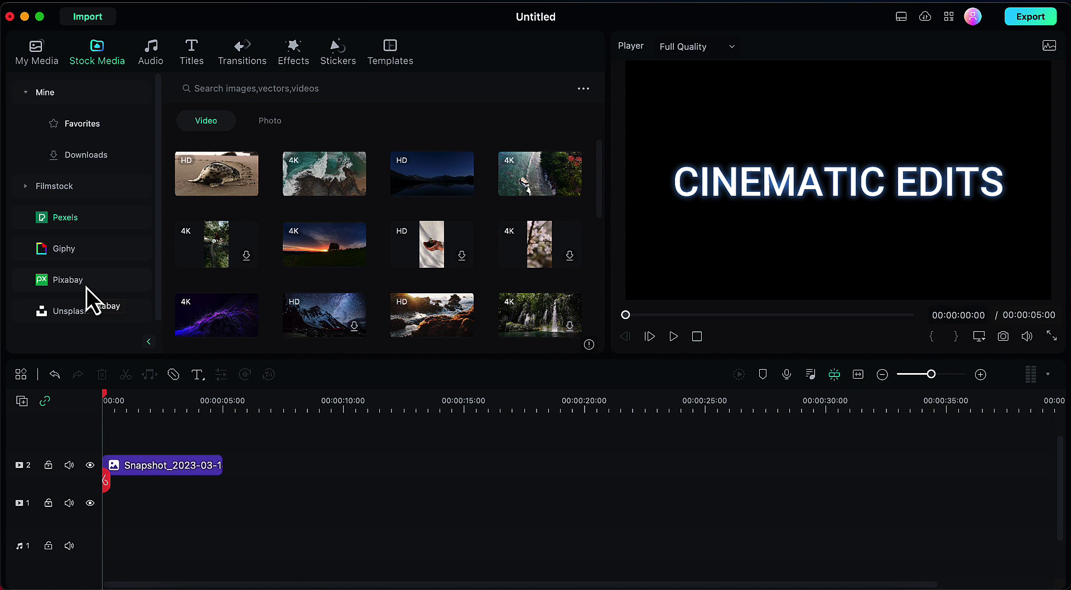
mouse_move(232, 323)
left_click(229, 314)
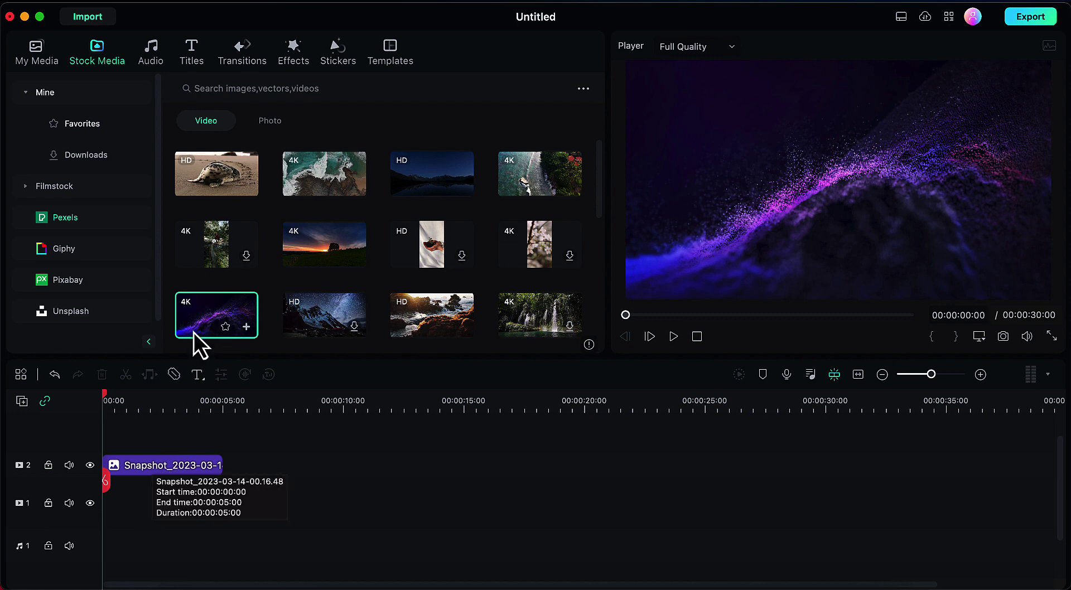
left_click_drag(193, 332, 105, 519)
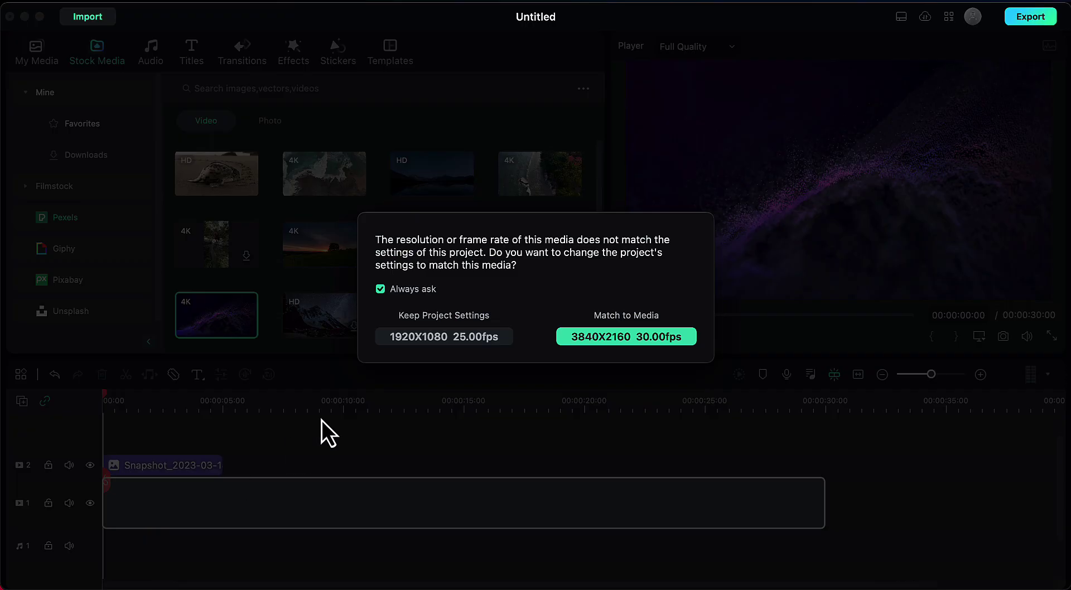
left_click(409, 342)
left_click(772, 515)
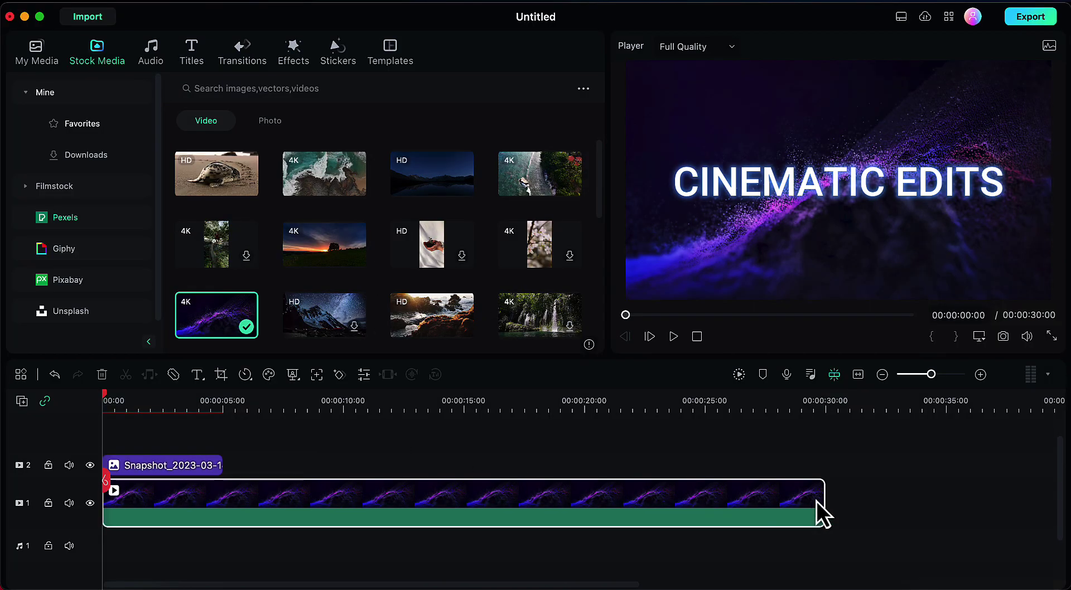
left_click_drag(823, 499, 223, 513)
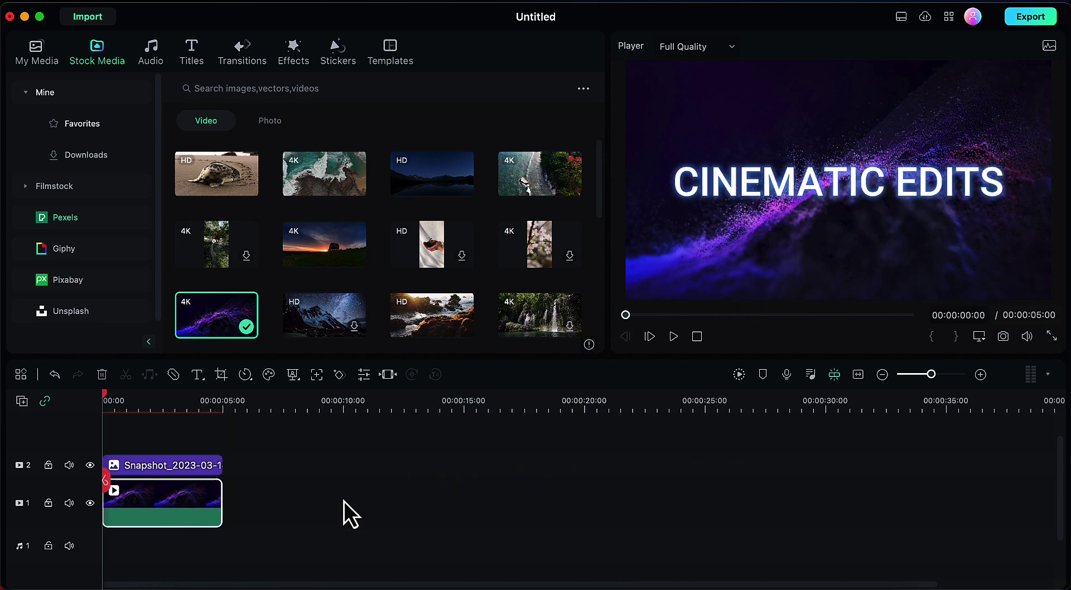
- Drop the Up-Down 2 filter from the Default Shake effects onto the title snapshot
left_click(295, 52)
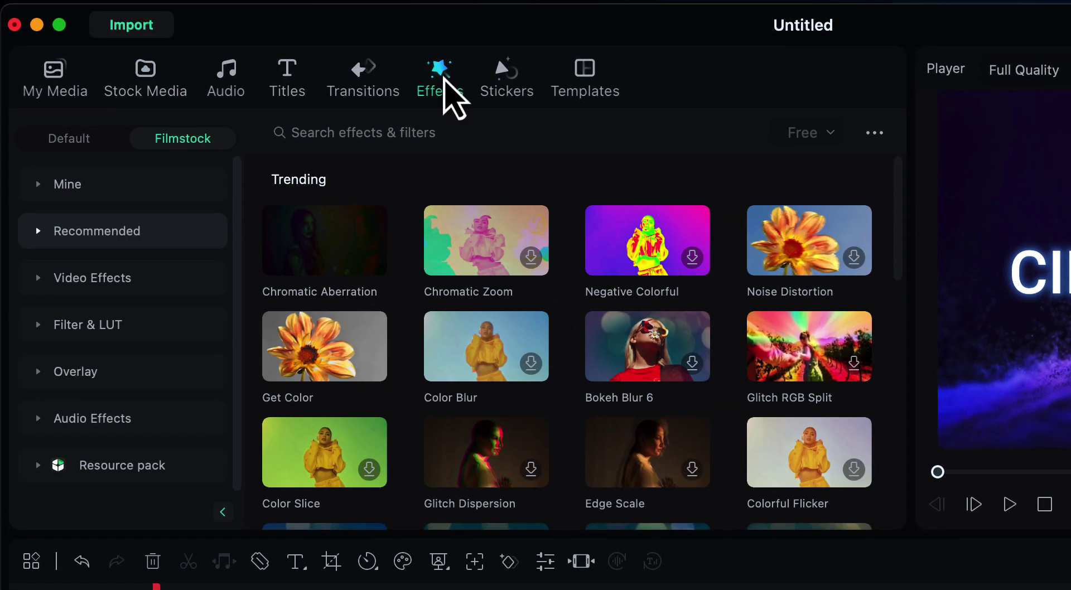
left_click(75, 145)
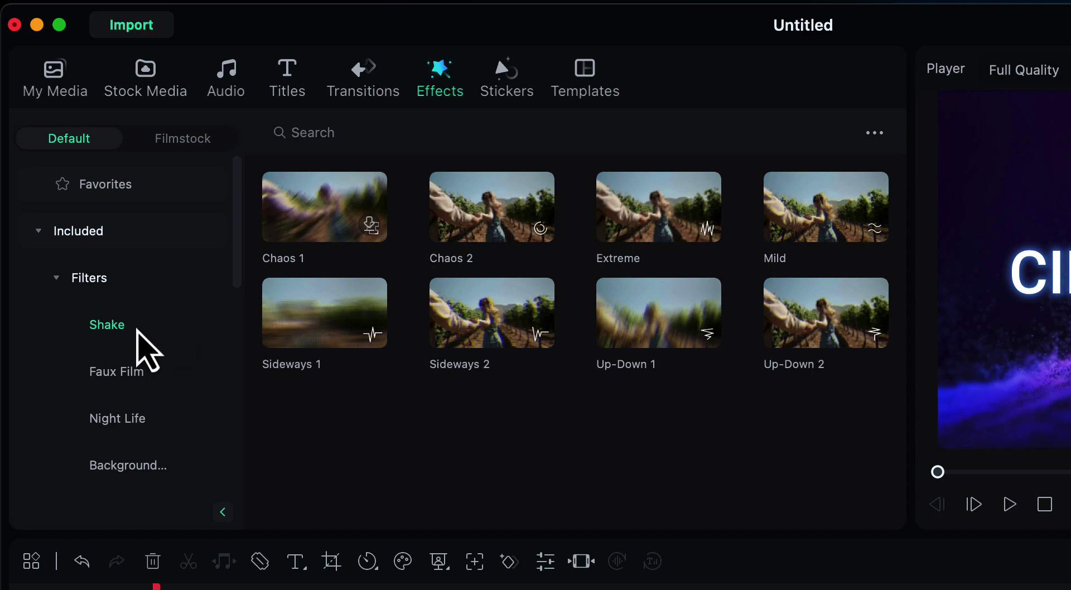
mouse_move(309, 296)
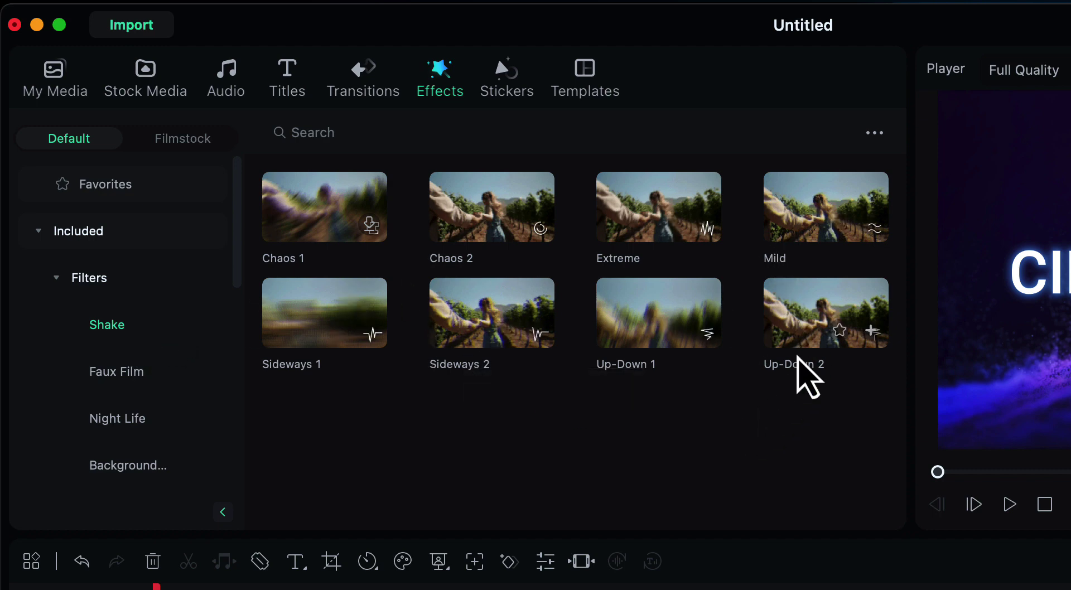
left_click(814, 320)
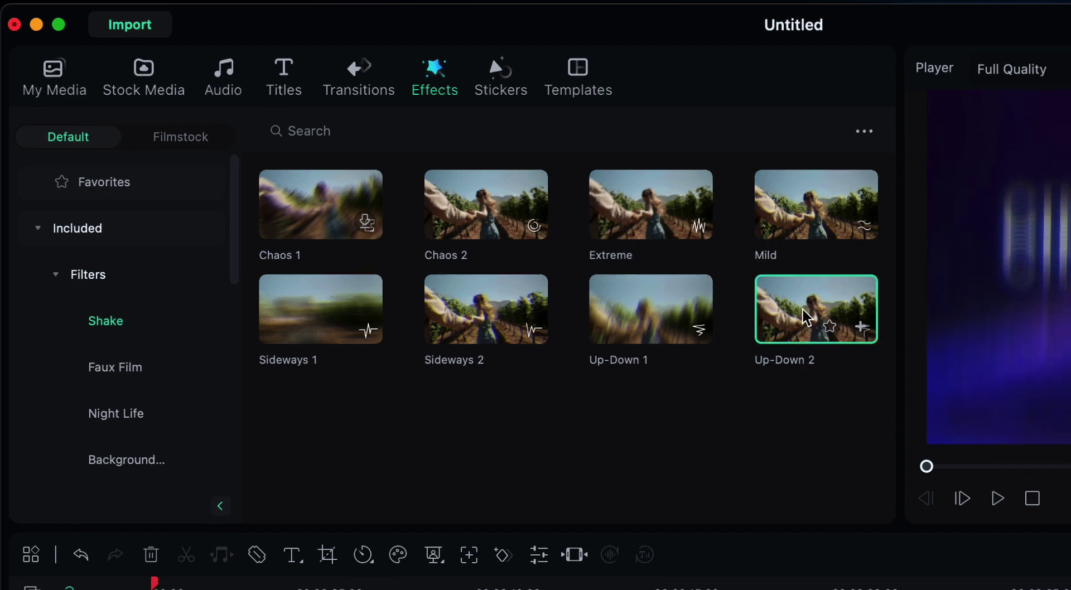
left_click_drag(548, 210, 119, 462)
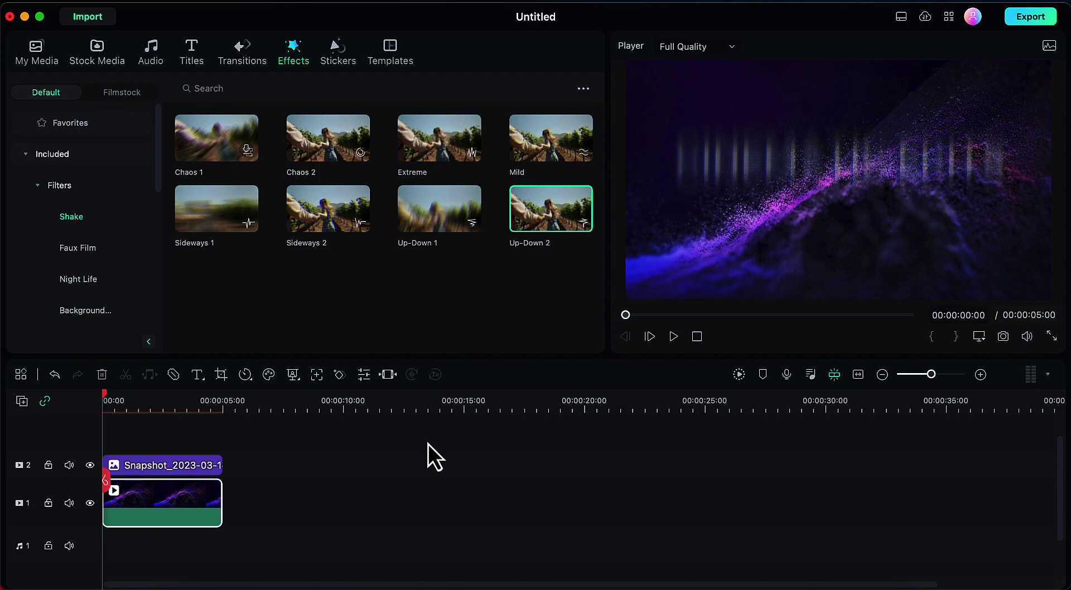
- Set the Up-Down 2 shake frequency to 150.9 and turn RGB Separate off
left_click(675, 336)
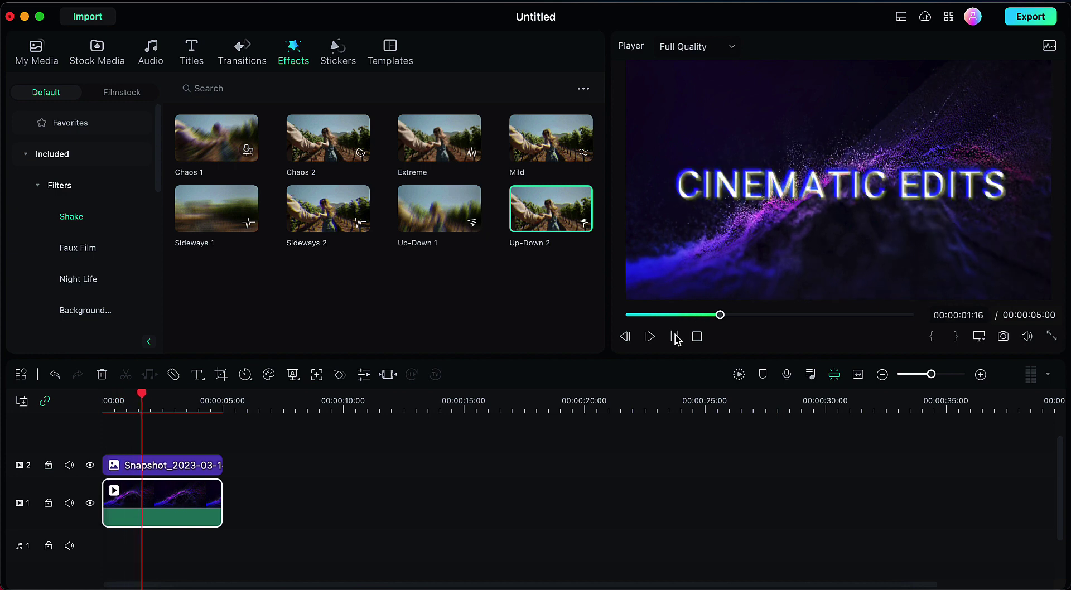
left_click(675, 336)
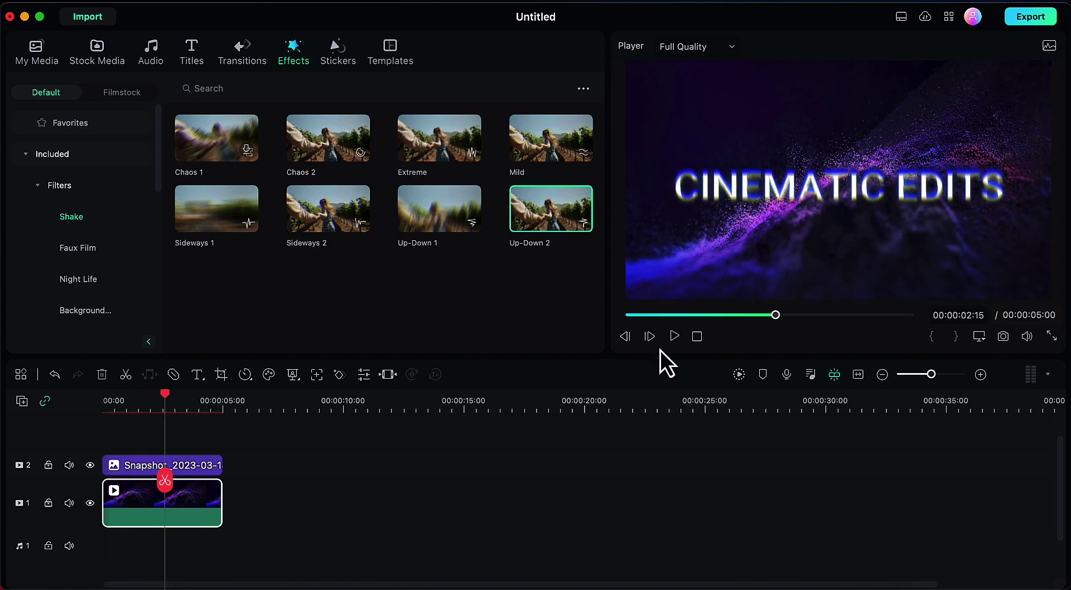
left_click(198, 466)
double_click(197, 467)
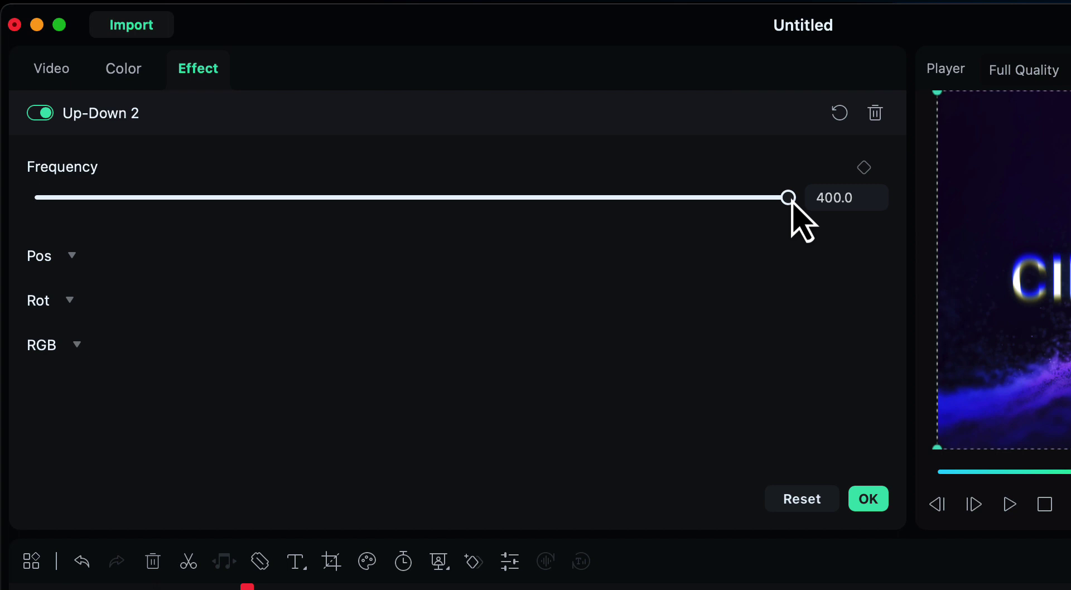
left_click_drag(790, 201, 323, 321)
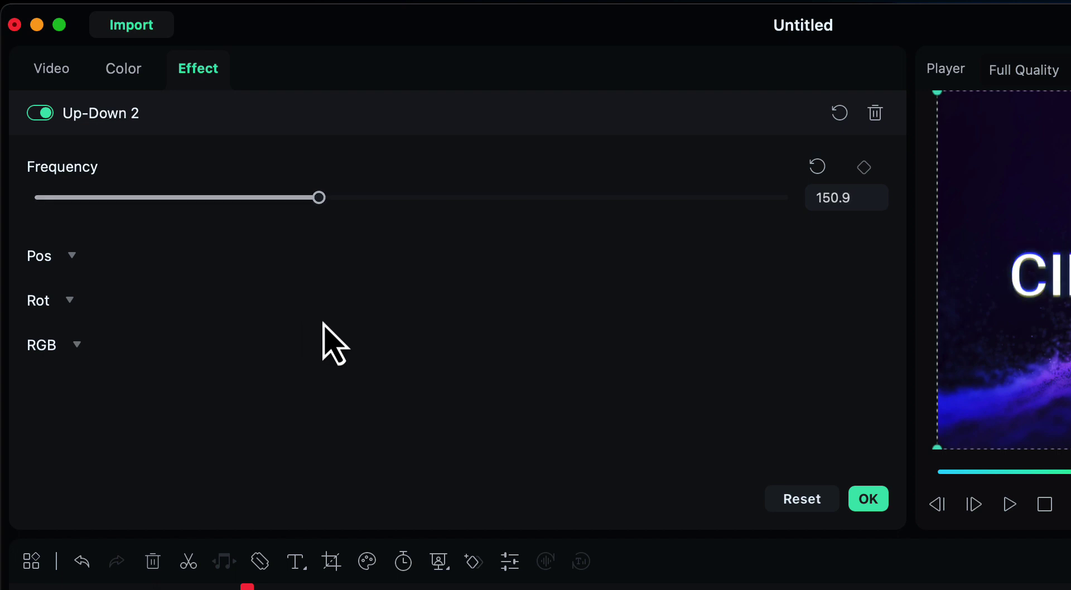
left_click(77, 347)
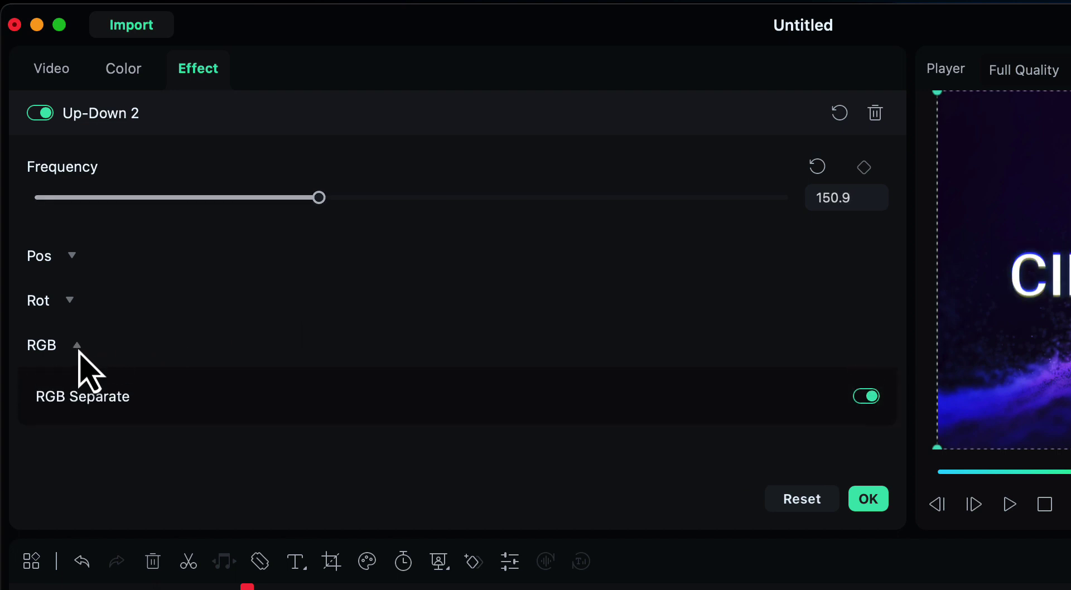
left_click(867, 396)
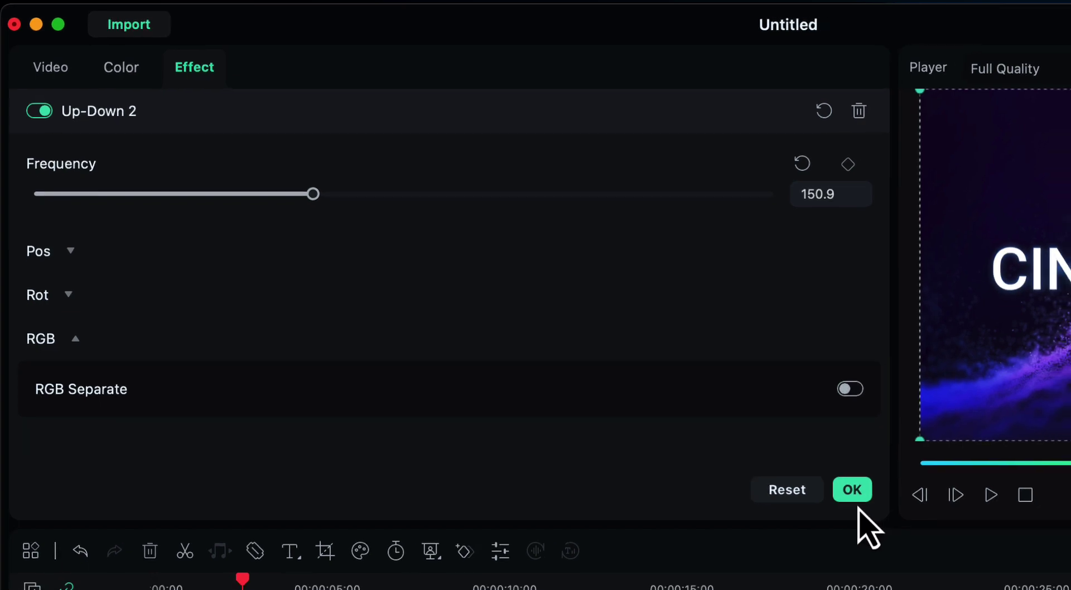
left_click(854, 497)
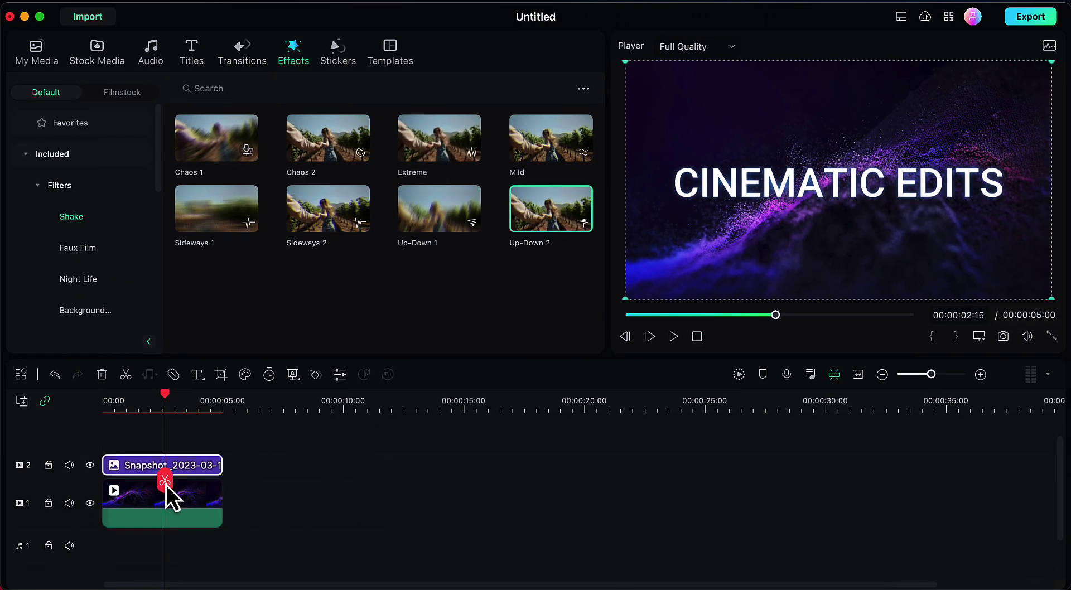
- Replay the adjusted shake from the start of the timeline
left_click_drag(165, 484, 91, 477)
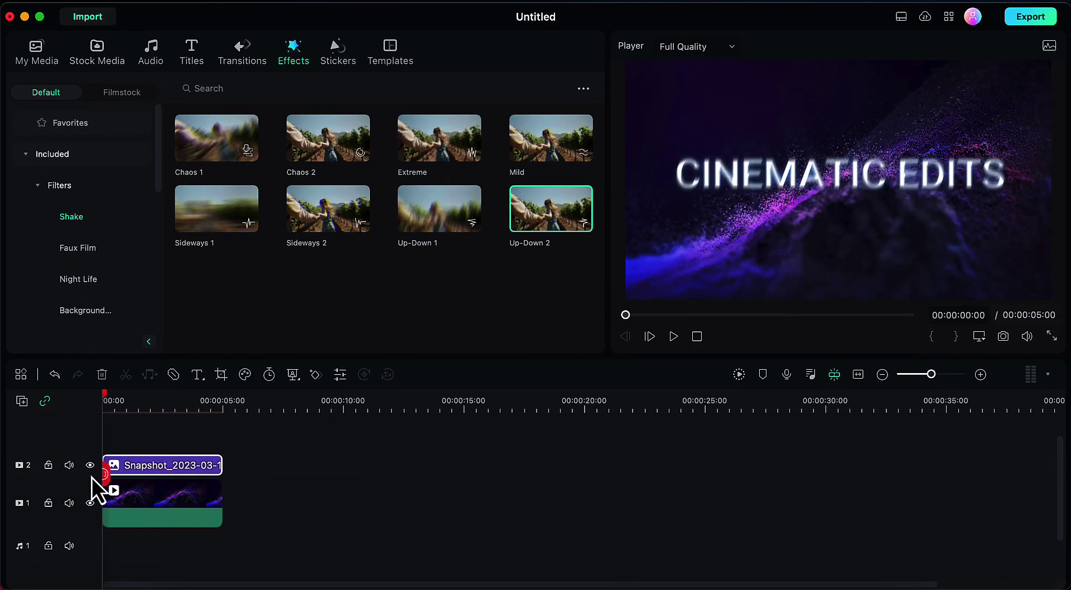
left_click(674, 342)
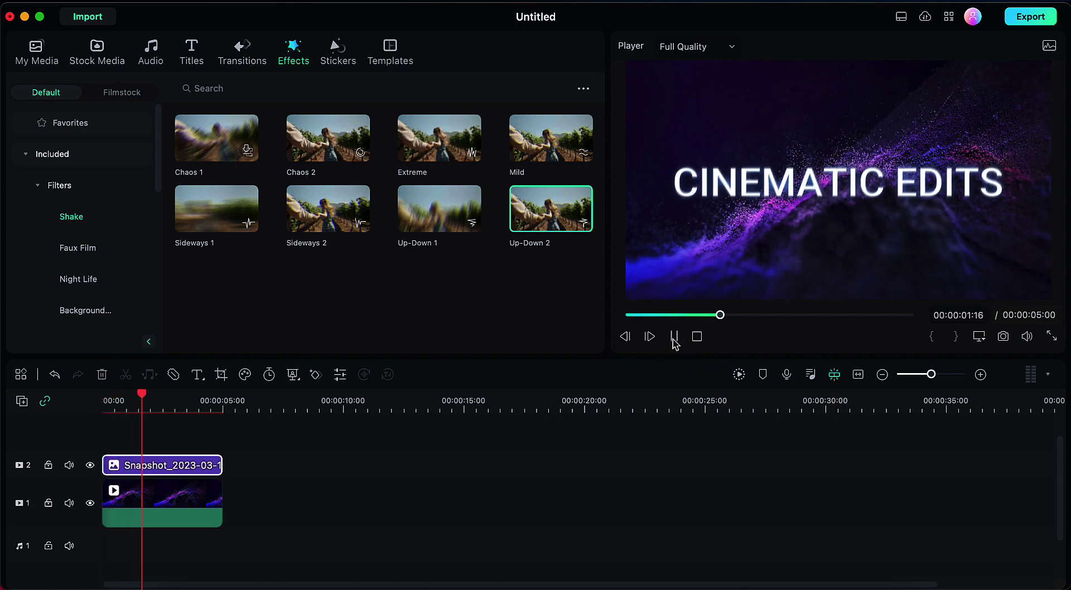
left_click(673, 339)
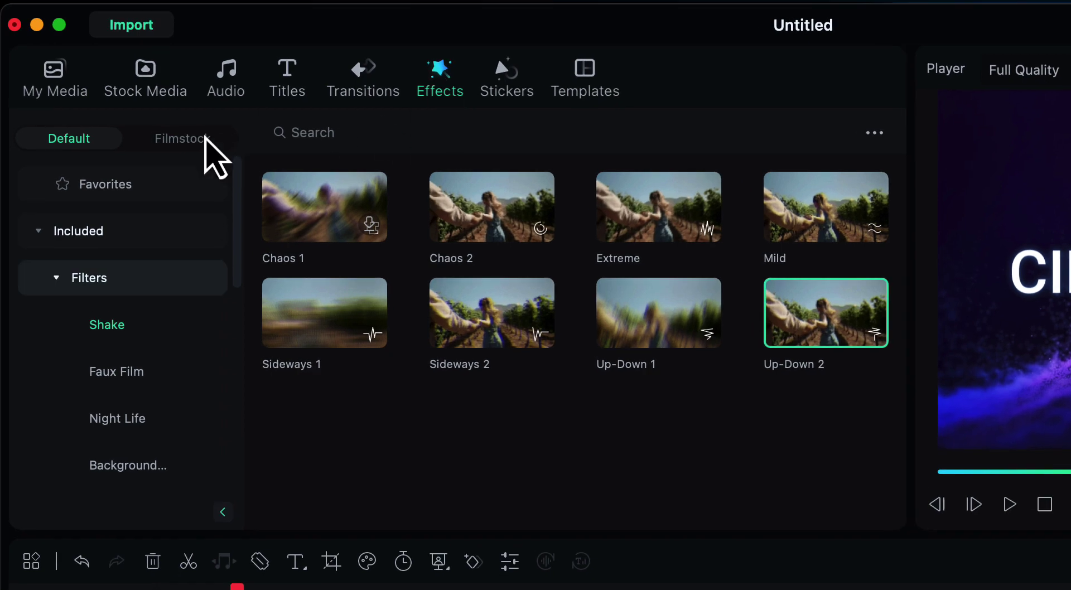
- Apply Filmstock's Chromatic Aberration effect to the title snapshot and play back the result
left_click(206, 141)
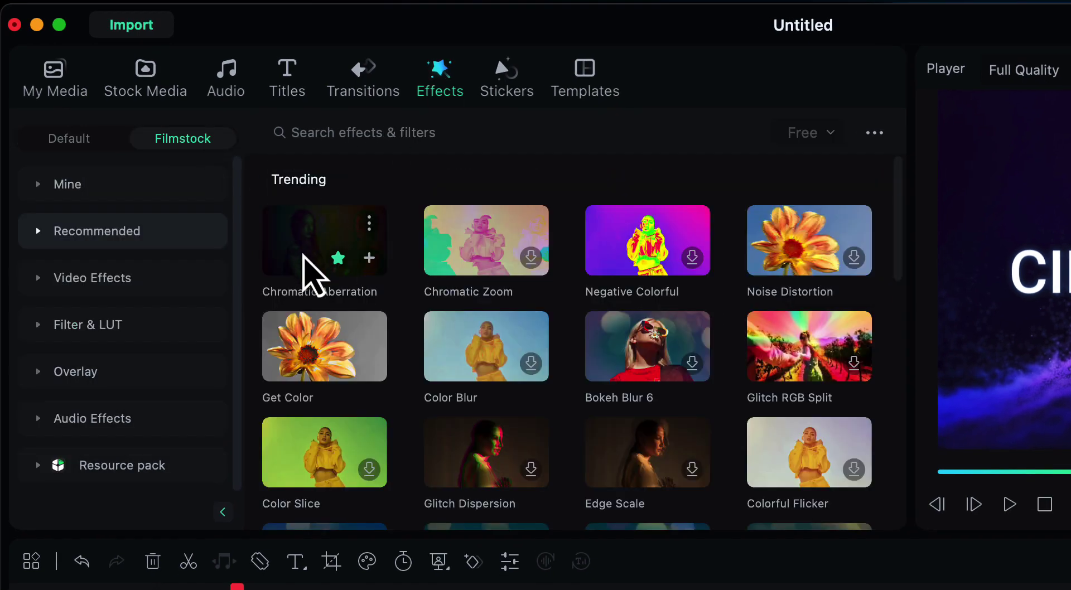
left_click(301, 248)
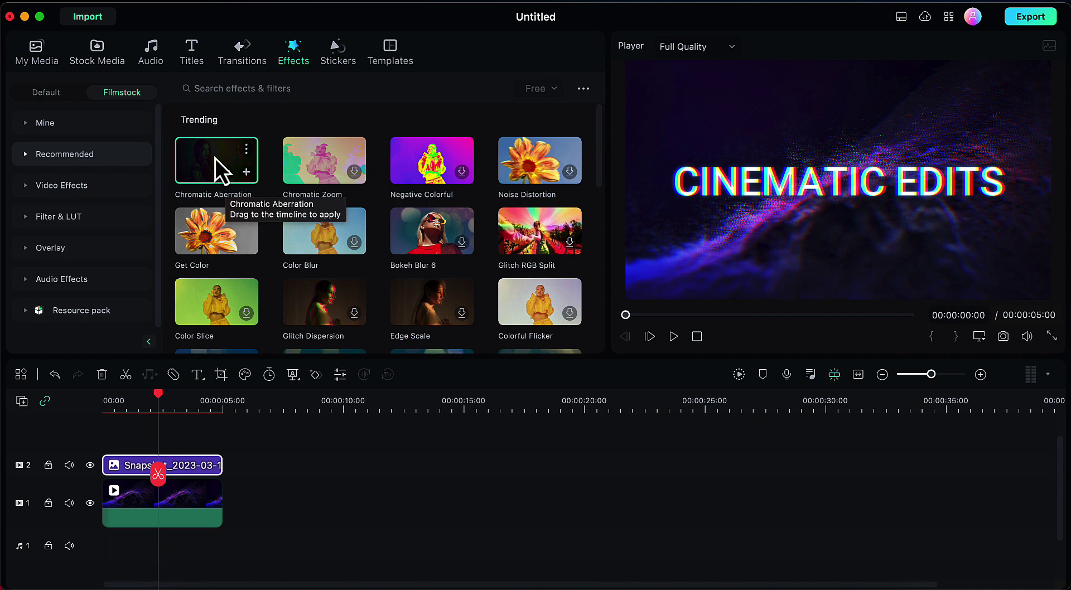
left_click_drag(215, 158, 84, 484)
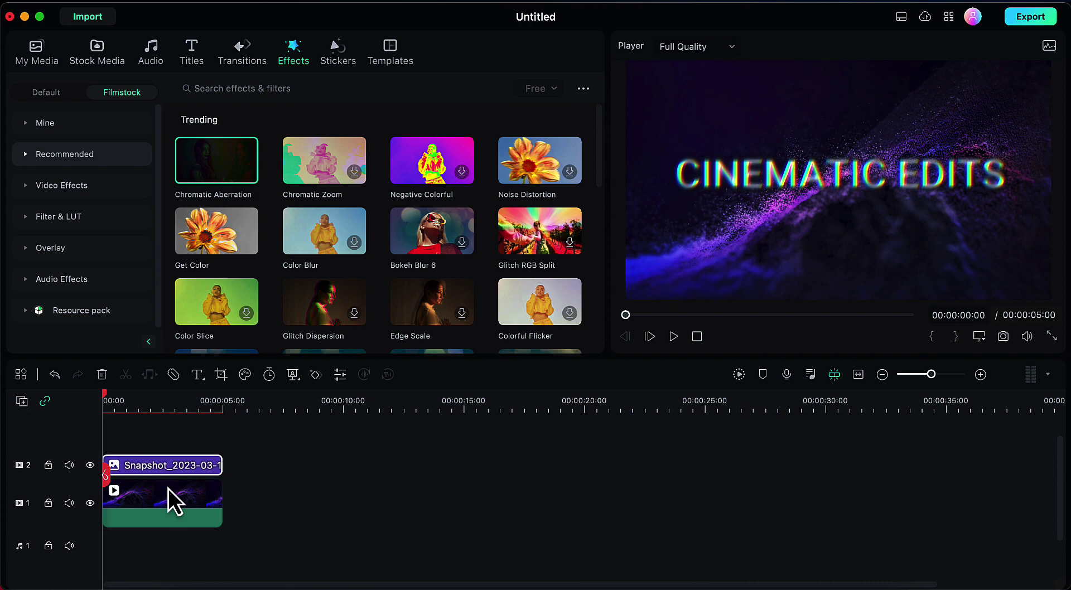
left_click(673, 336)
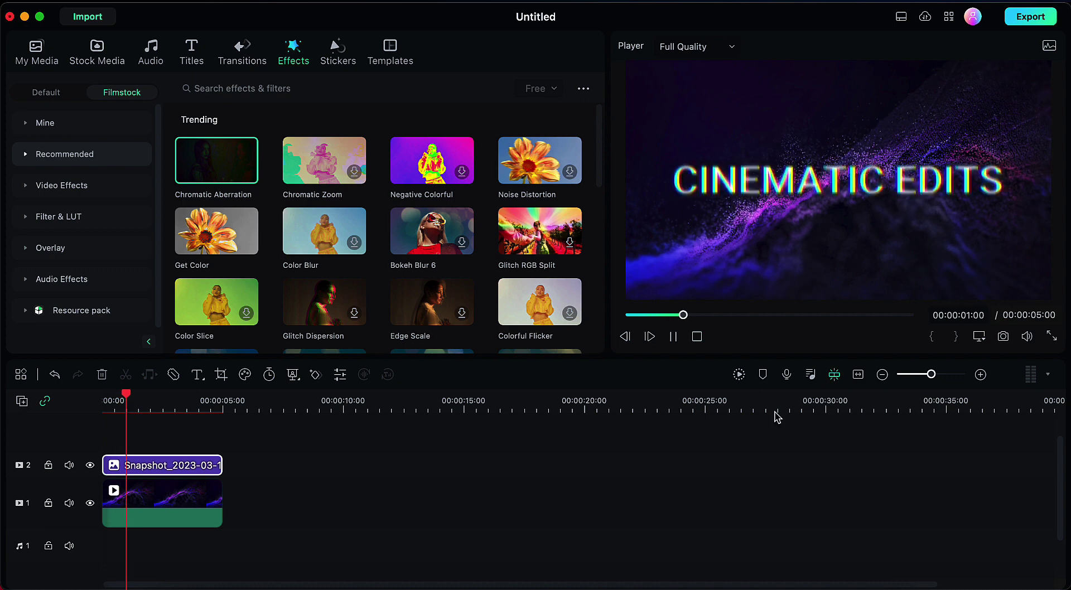